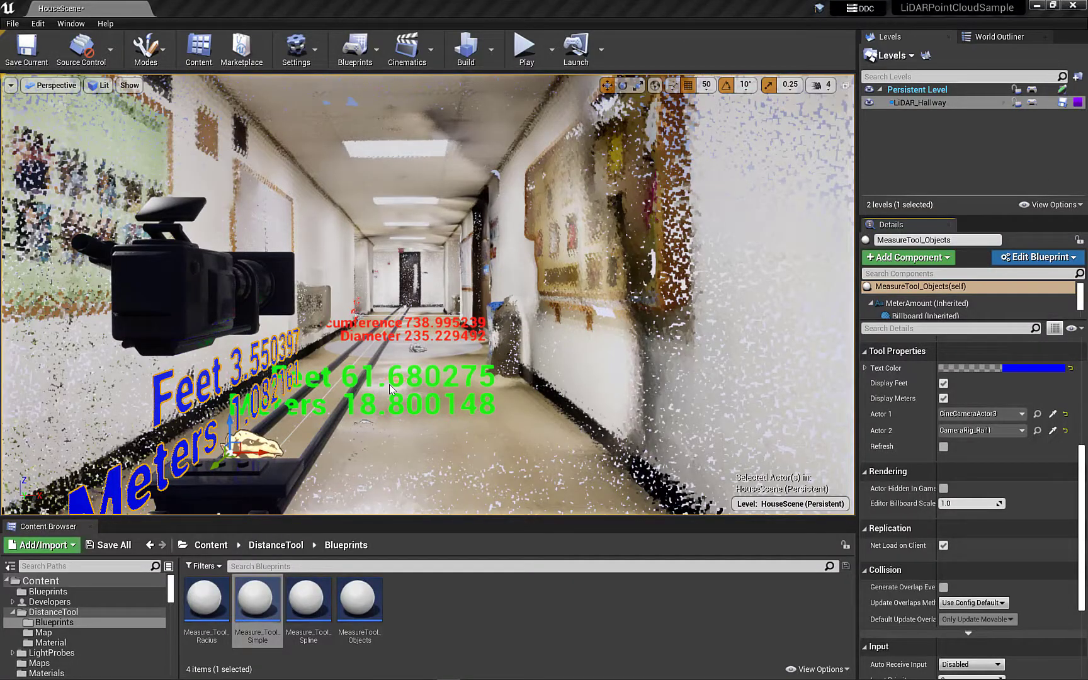
Step: Select RIT_hallway, hide and re-show the LiDAR_Hallway level, then fly further down the hallway
{"action": "left_click", "coordinate": [576, 246]}
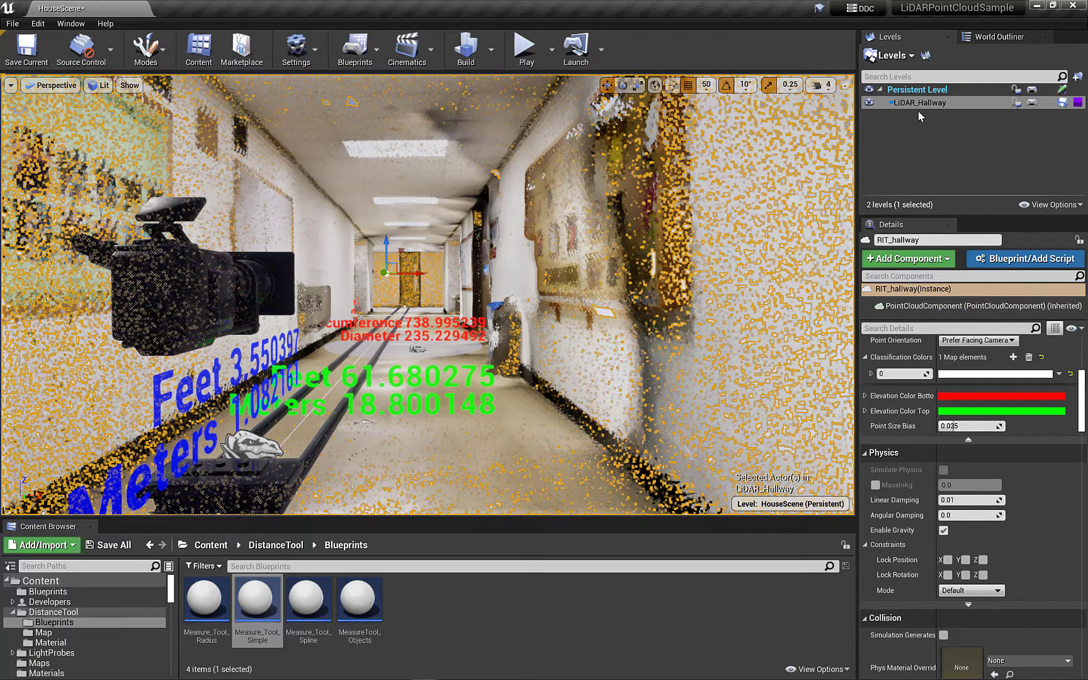
{"action": "left_click", "coordinate": [869, 104]}
{"action": "left_click", "coordinate": [870, 103]}
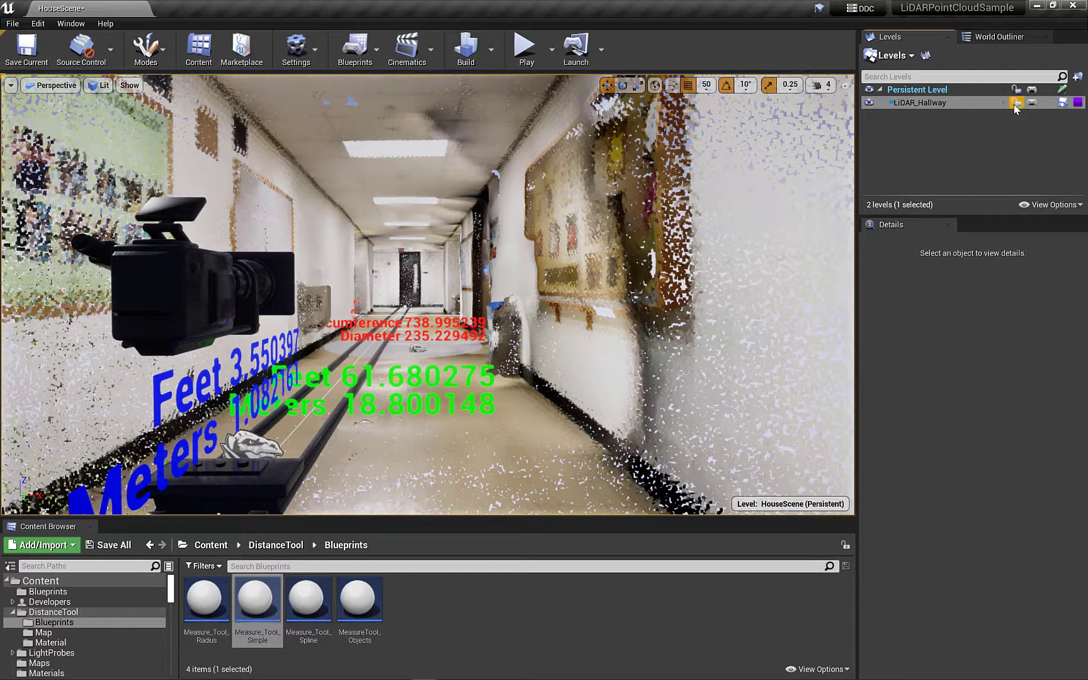
{"action": "left_click_drag", "start_coordinate": [488, 267], "coordinate": [481, 234]}
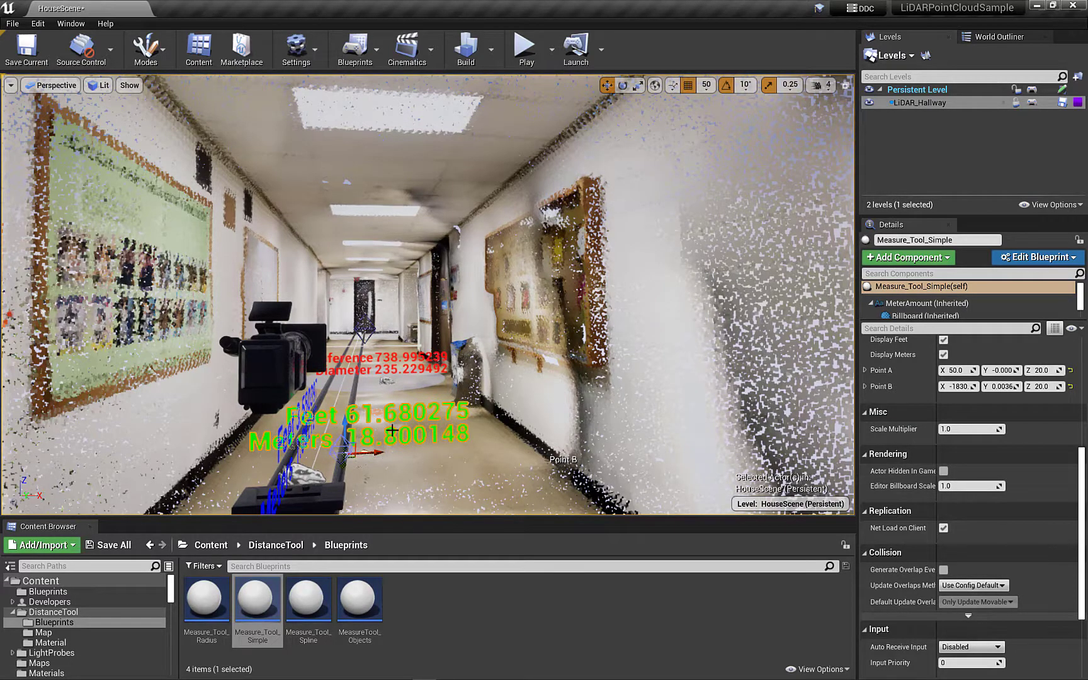
Step: Check MeasureTool_Objects' camera and CameraRig_Rail1 targets, then raise CineCameraActor3 above the floor
{"action": "scroll", "coordinate": [391, 430], "scroll_direction": "up", "scroll_amount": 2}
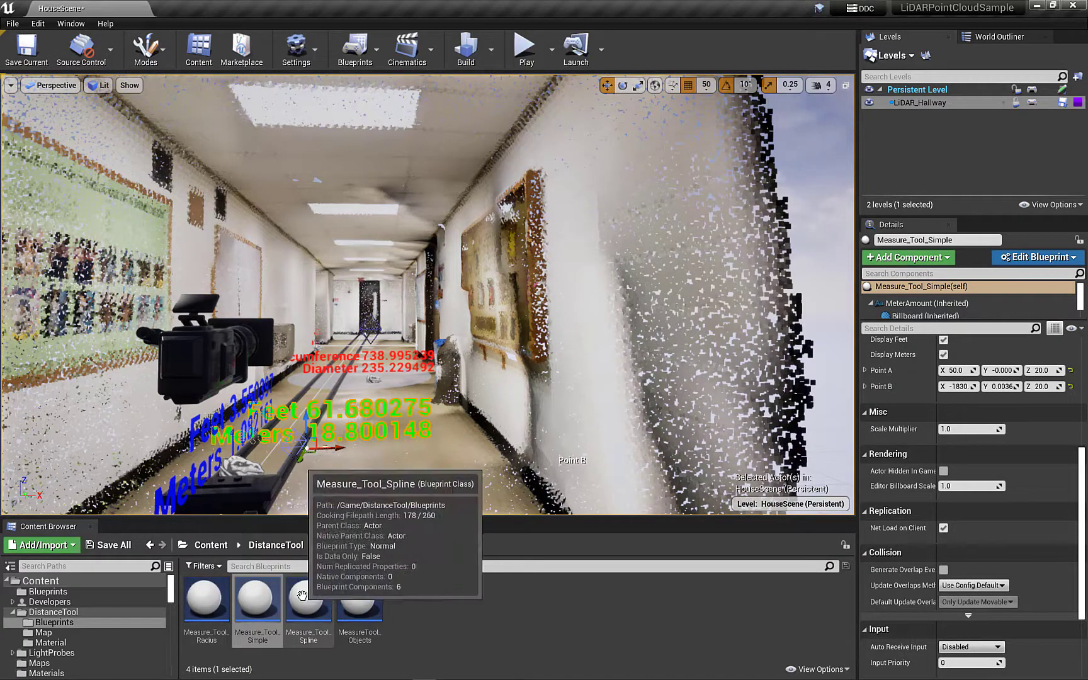
{"action": "left_click", "coordinate": [242, 468]}
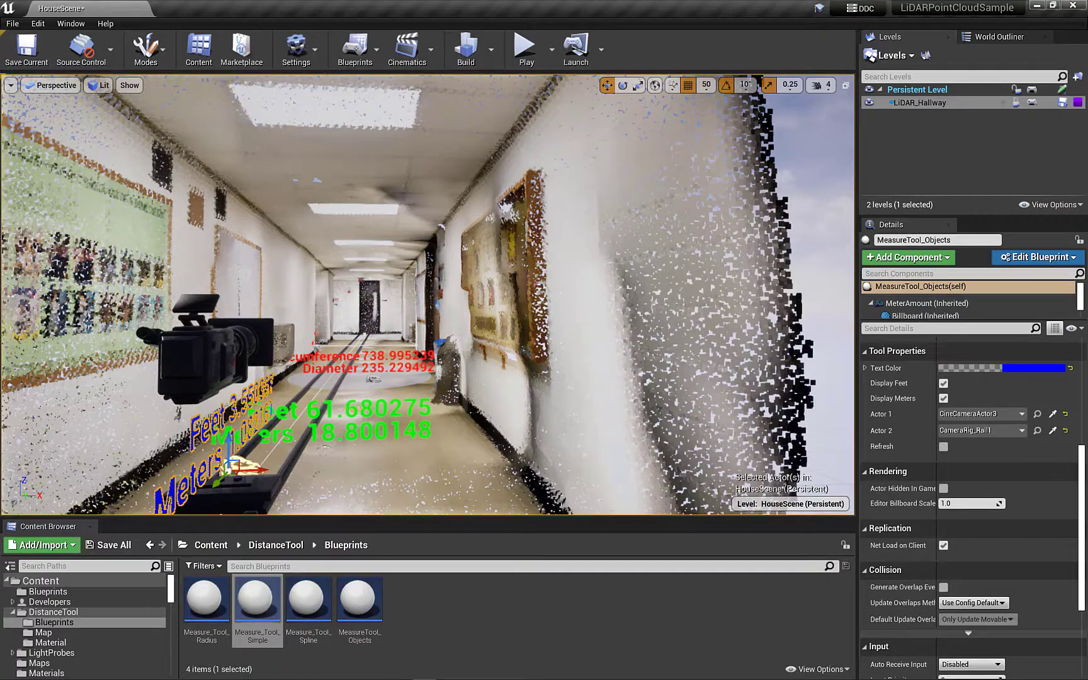
{"action": "left_click", "coordinate": [260, 479]}
{"action": "left_click", "coordinate": [262, 485]}
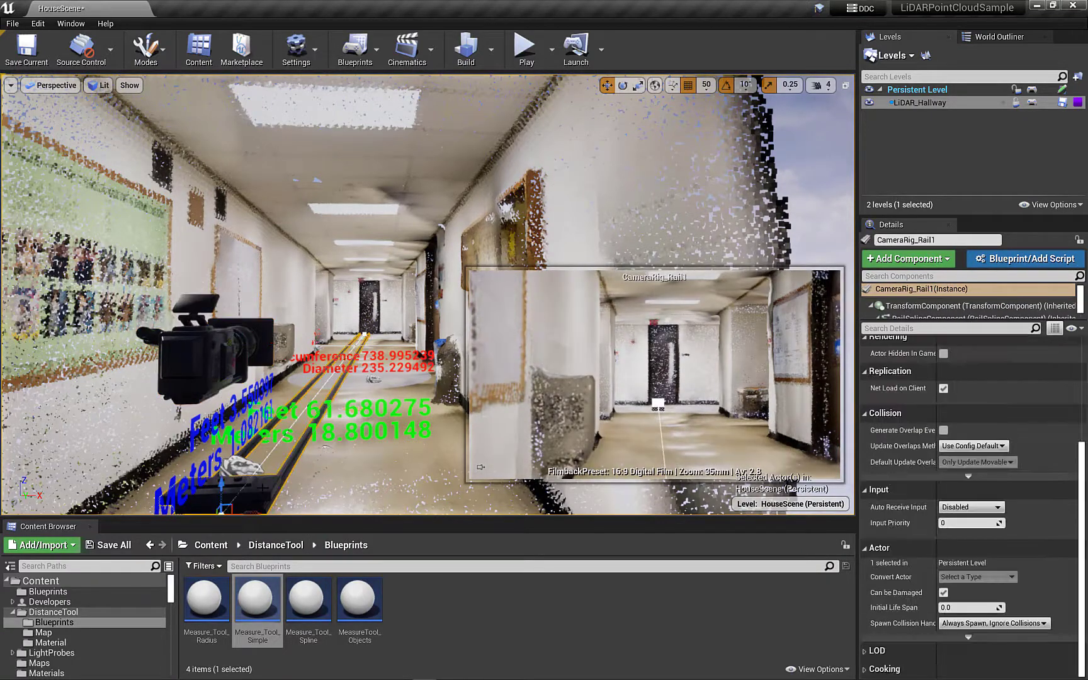
{"action": "left_click", "coordinate": [231, 466]}
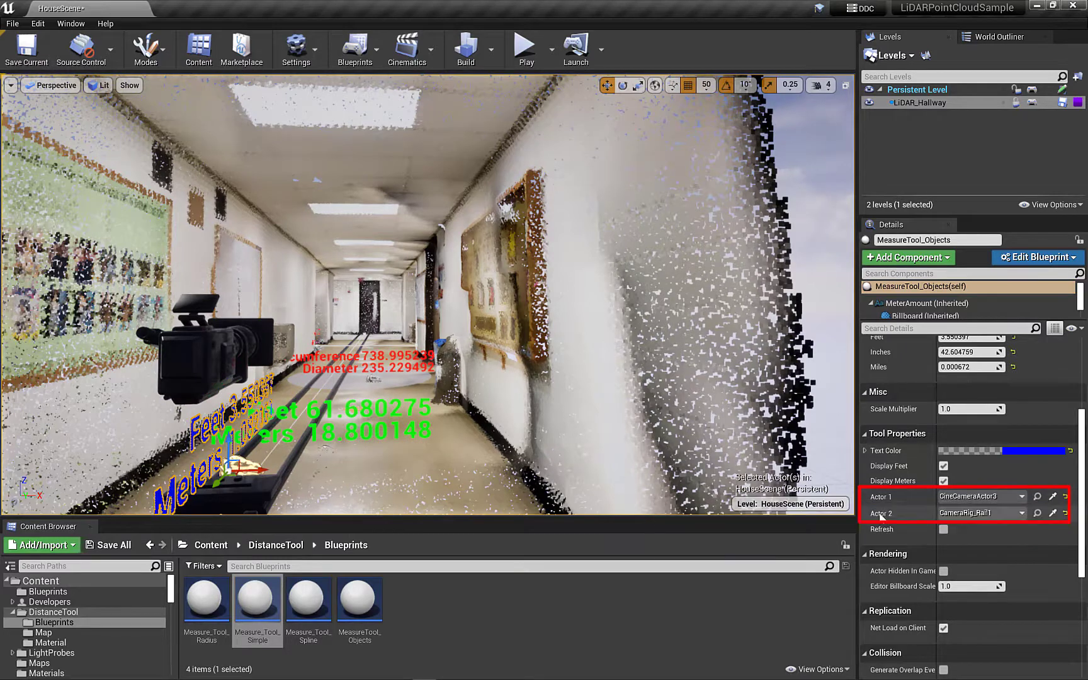
{"action": "left_click", "coordinate": [1037, 496]}
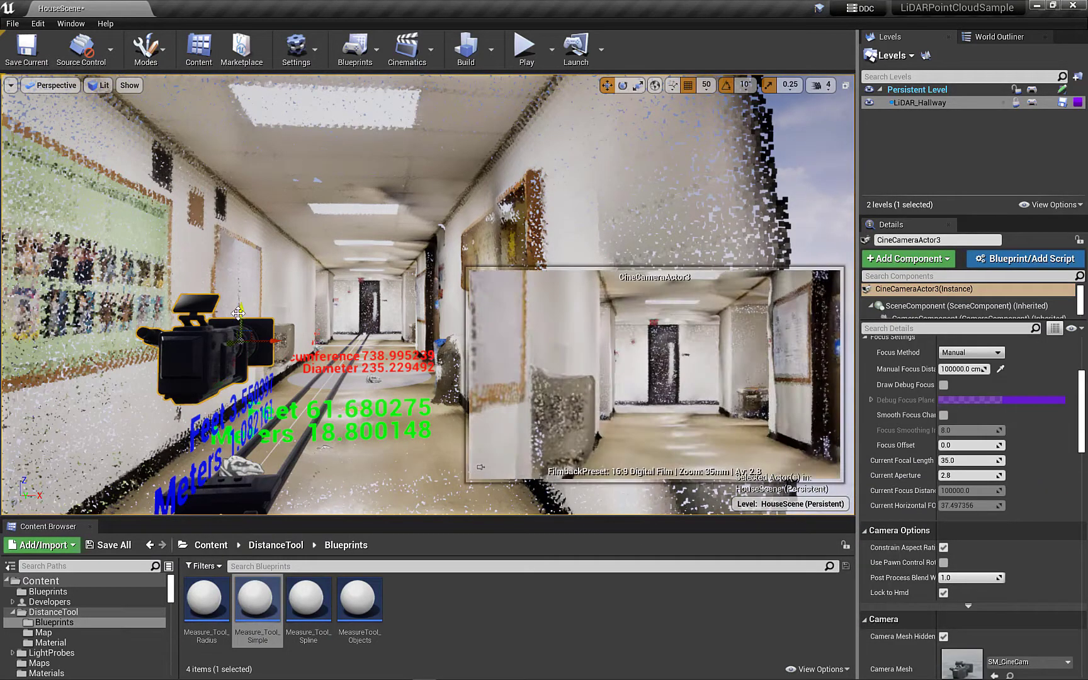
{"action": "left_click_drag", "start_coordinate": [240, 303], "coordinate": [242, 240]}
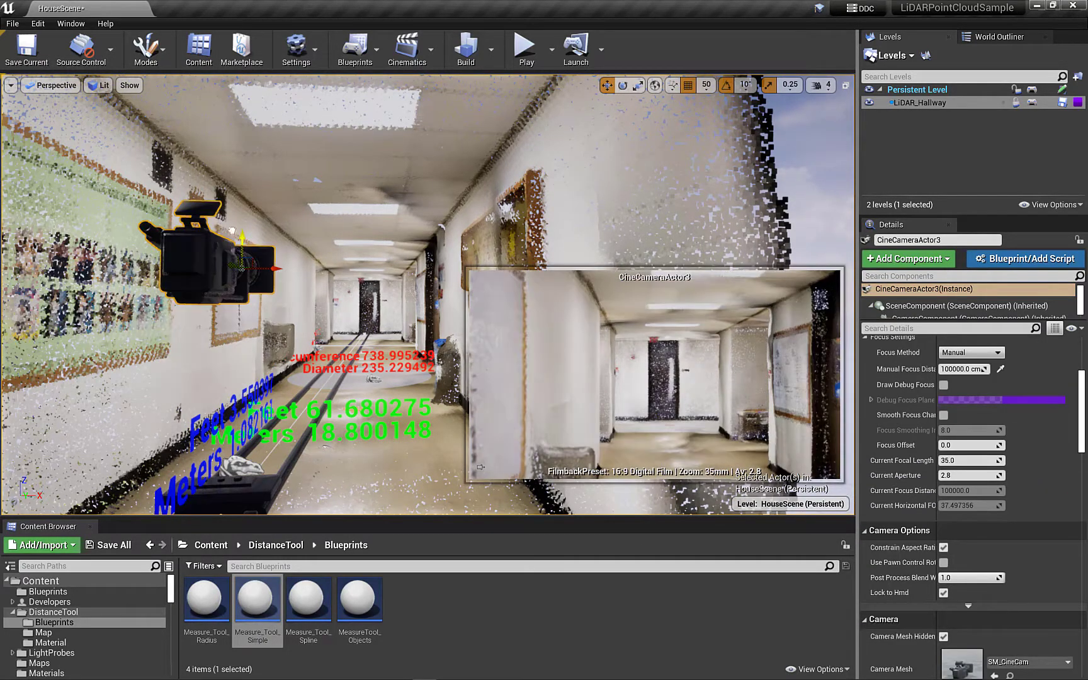
{"action": "left_click", "coordinate": [233, 466]}
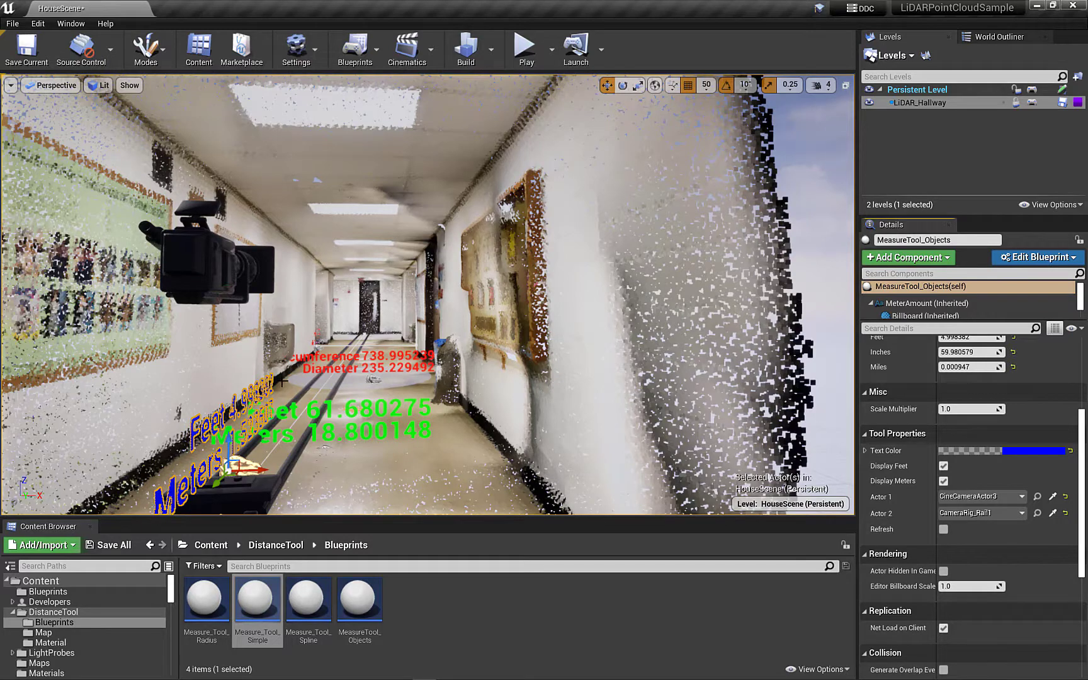
Step: Lower CineCameraActor3 back down and refresh MeasureTool_Objects' camera-to-rail distance
{"action": "left_click", "coordinate": [223, 245]}
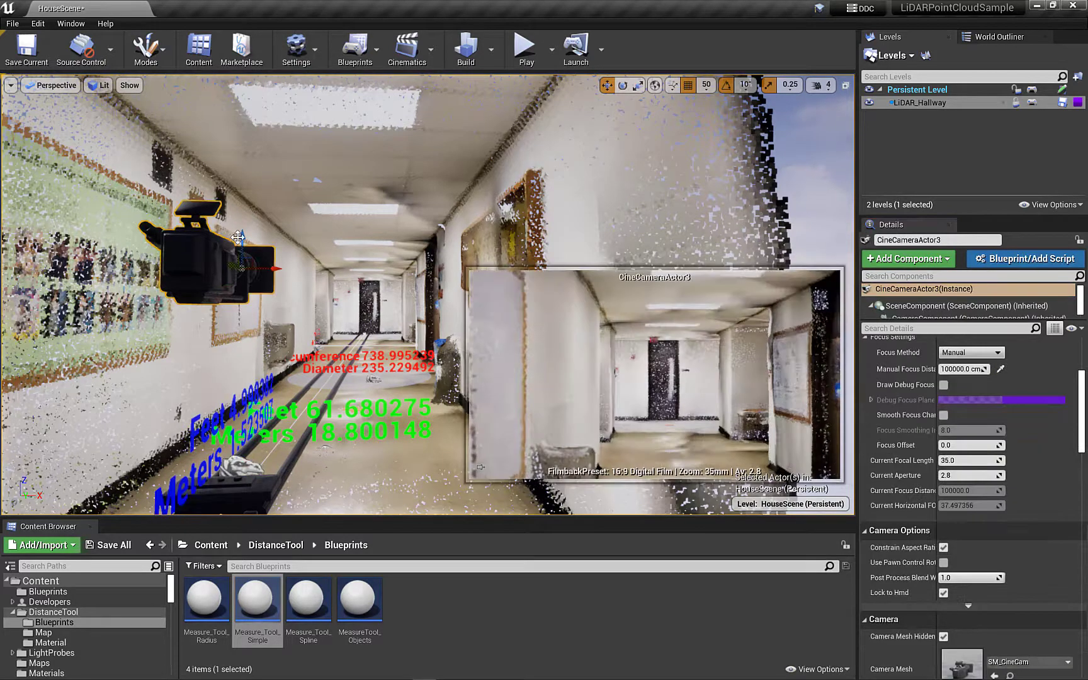
{"action": "left_click_drag", "start_coordinate": [232, 228], "coordinate": [228, 322]}
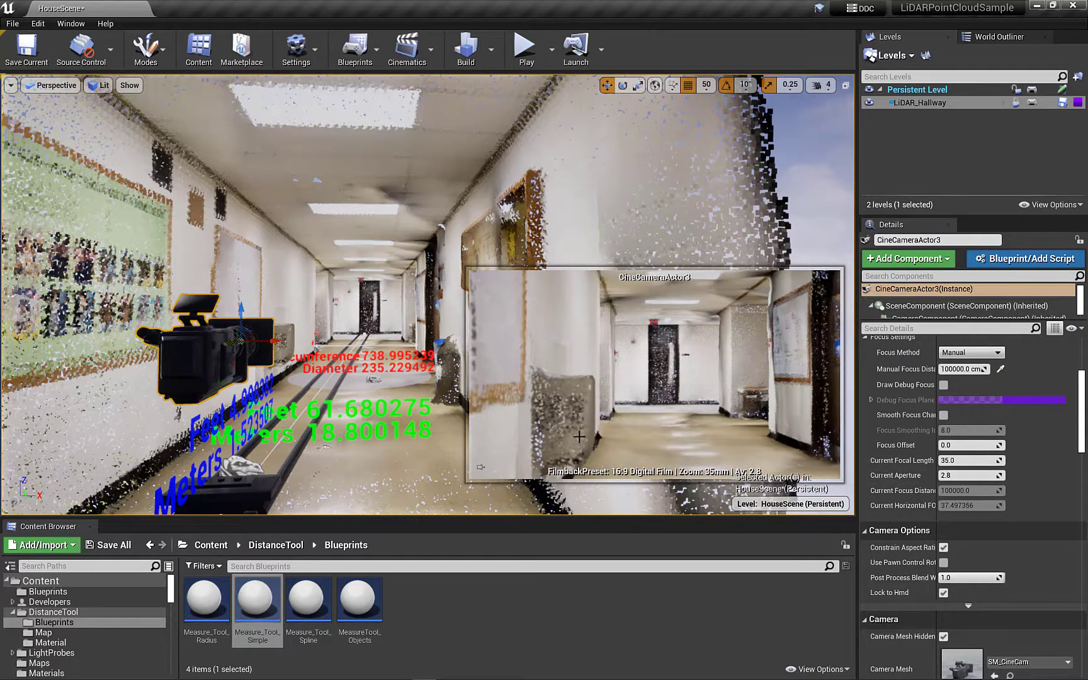
{"action": "left_click", "coordinate": [238, 469]}
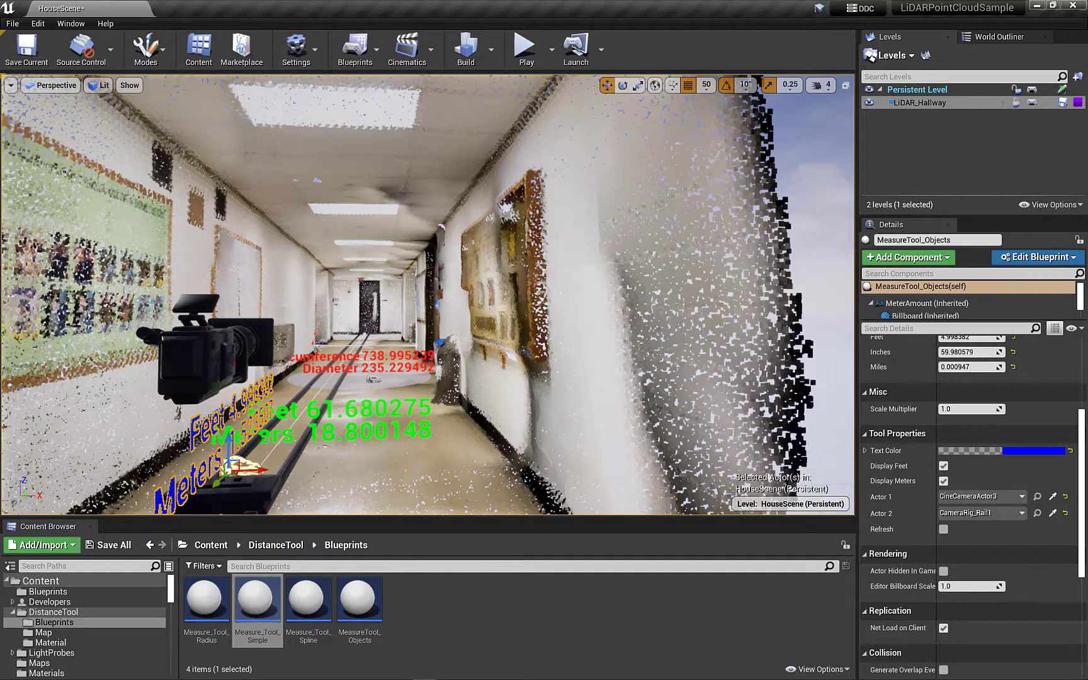
{"action": "left_click", "coordinate": [942, 530]}
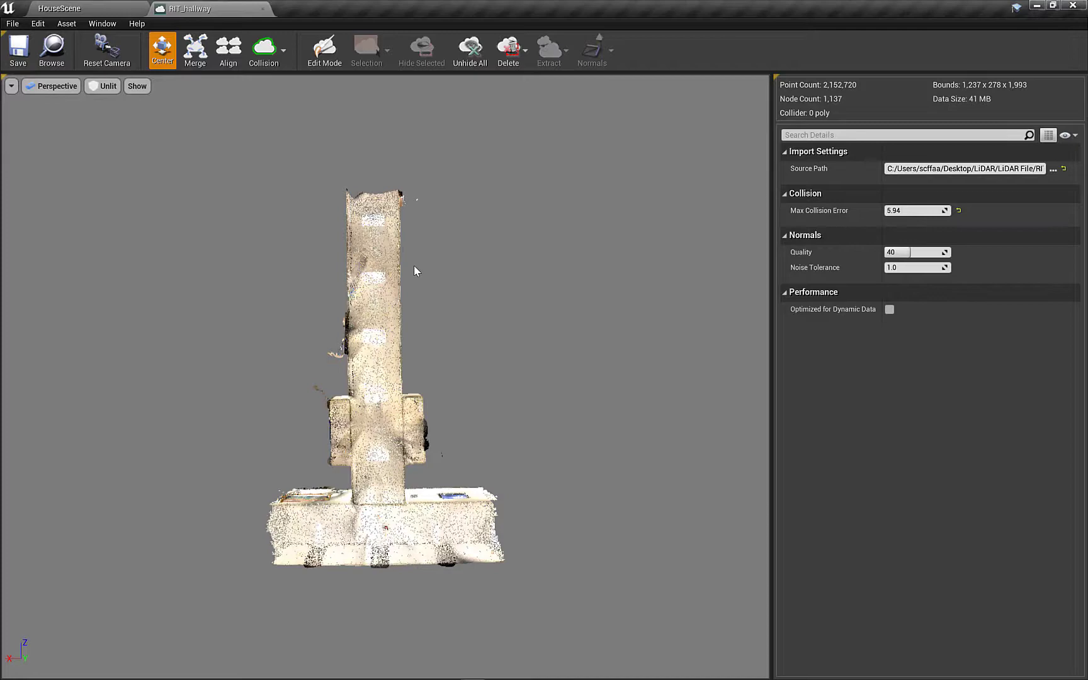
Step: Inspect the RIT_hallway cloud in front, side and top orthographic views, then enter Edit Mode
{"action": "left_click_drag", "start_coordinate": [415, 271], "coordinate": [478, 347]}
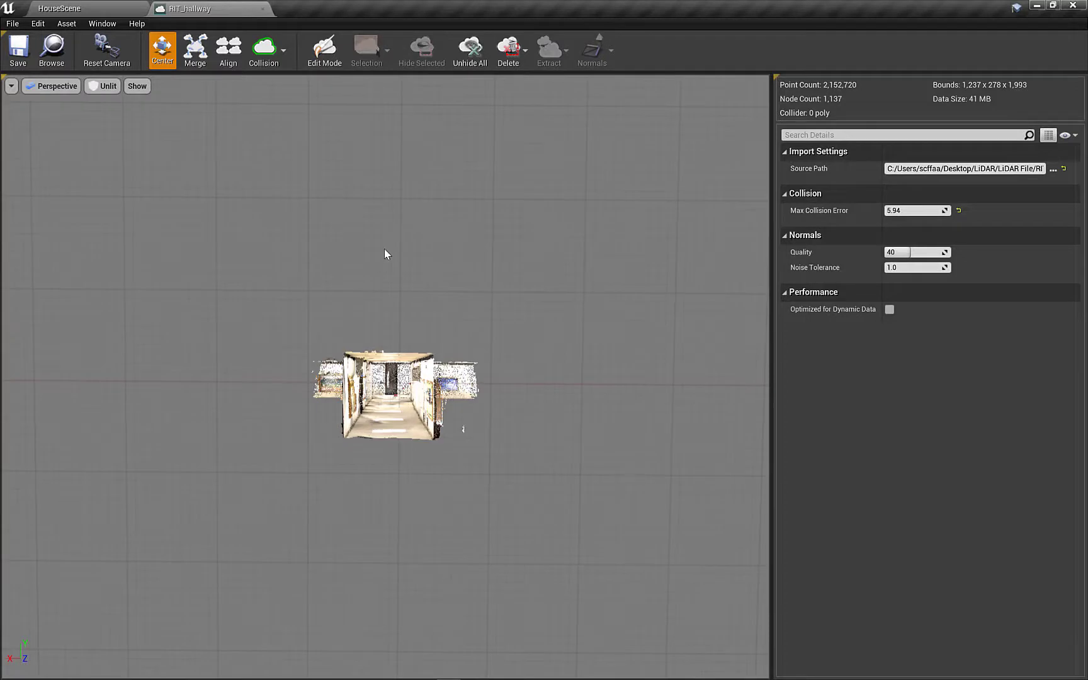
{"action": "scroll", "coordinate": [384, 250], "scroll_direction": "up", "scroll_amount": 5}
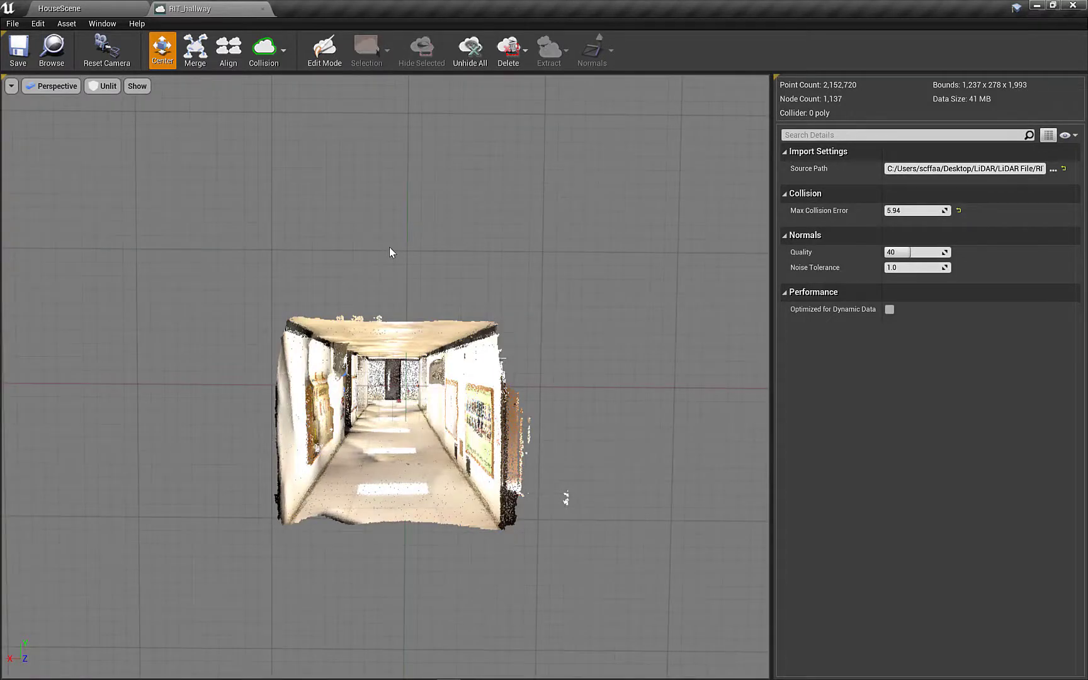
{"action": "key", "text": "alt+h"}
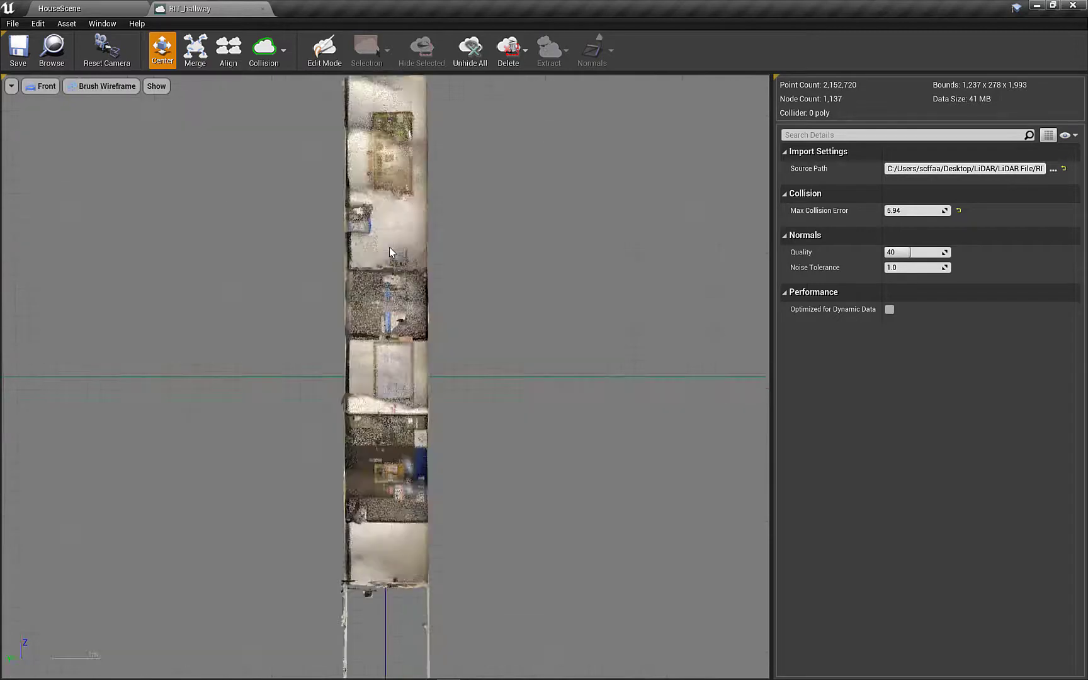
{"action": "key", "text": "alt+g"}
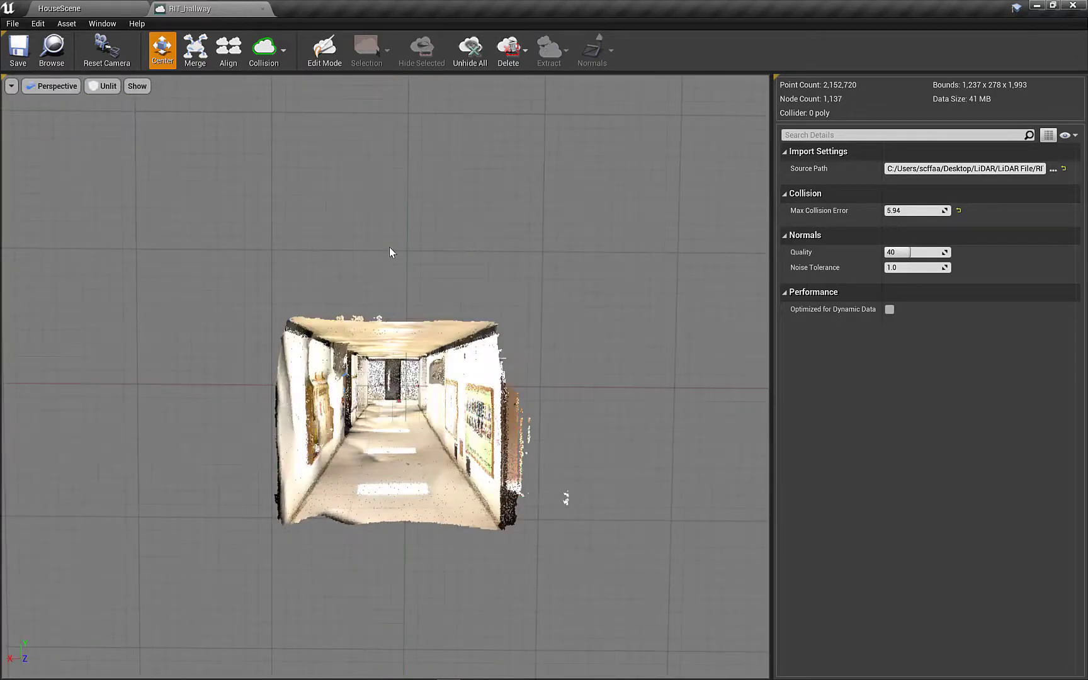
{"action": "key", "text": "alt+k"}
{"action": "key", "text": "alt+j"}
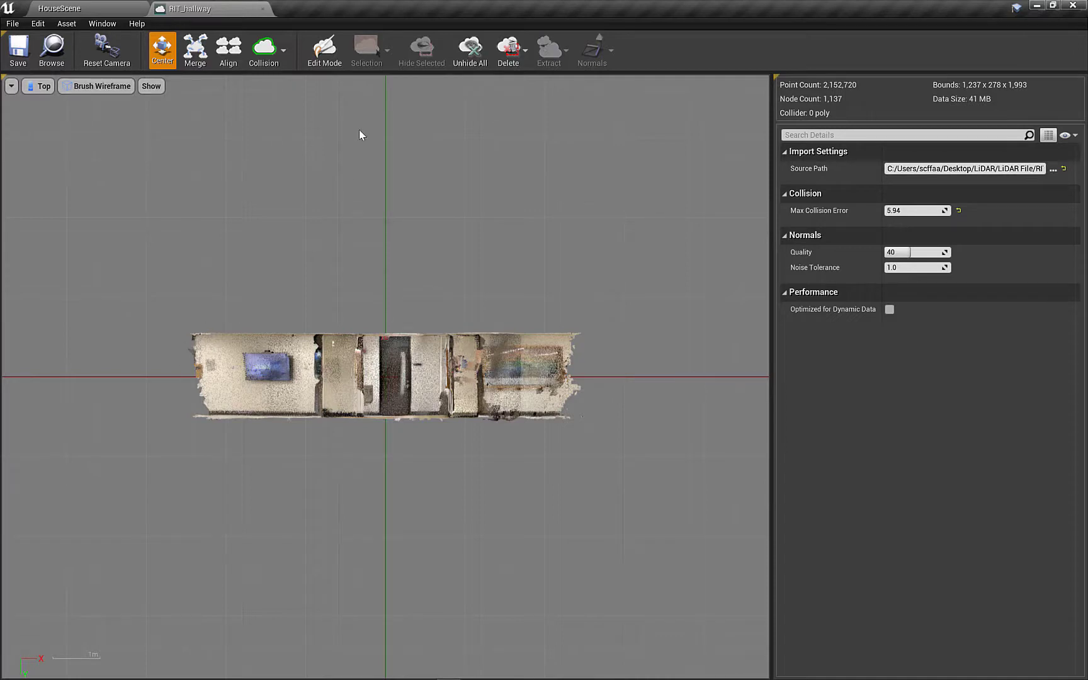
{"action": "left_click", "coordinate": [324, 51]}
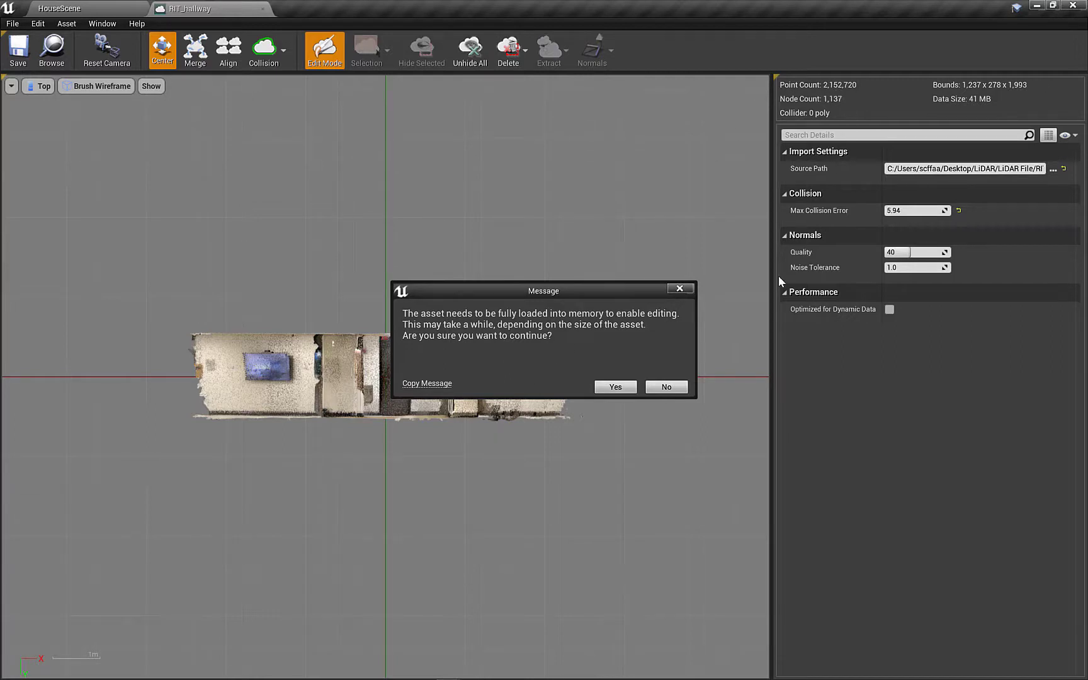
Step: Confirm fully loading RIT_hallway for editing and bring up the point Selection methods list
{"action": "left_click", "coordinate": [605, 387]}
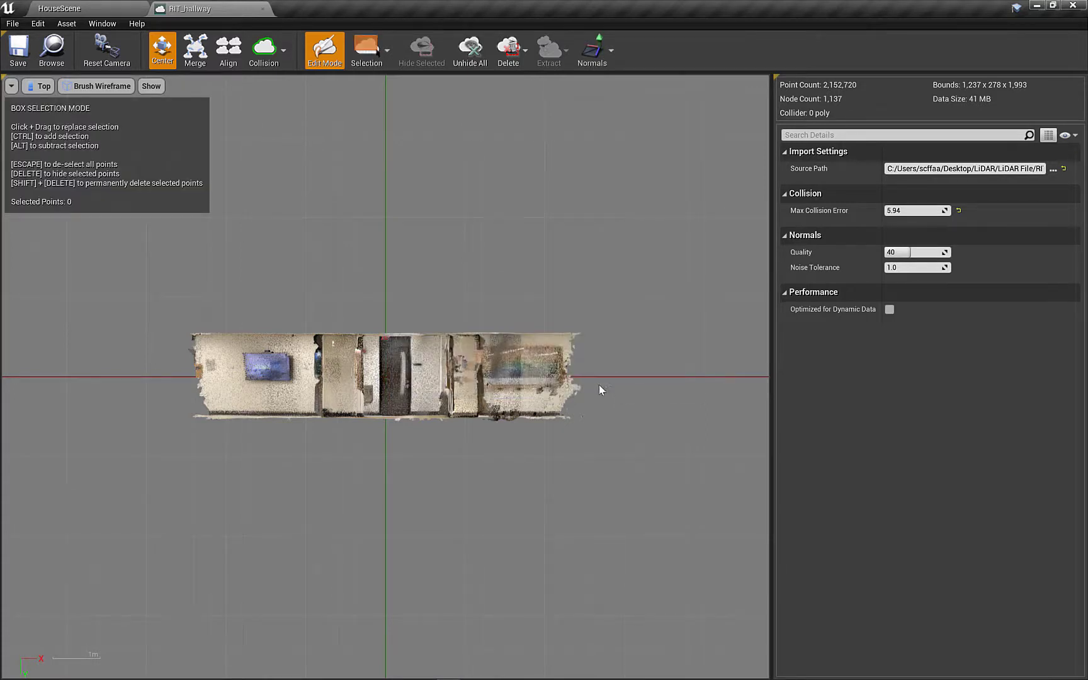
{"action": "left_click", "coordinate": [386, 56]}
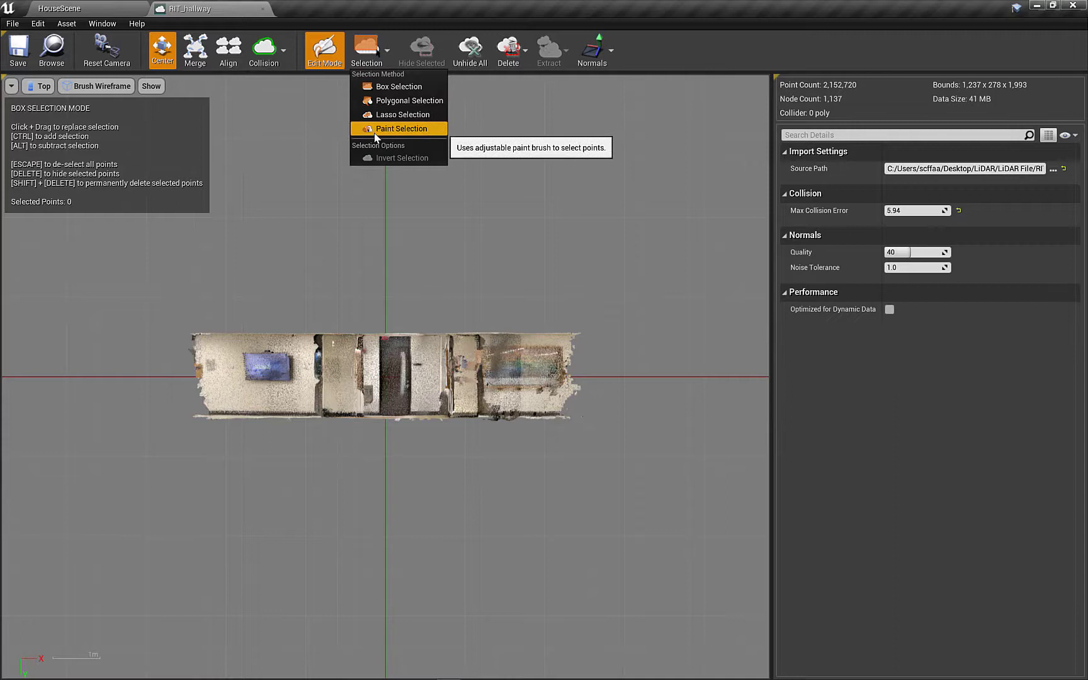
Step: Use Box Selection to select both hallway ends, 67,980 points in total
{"action": "left_click", "coordinate": [404, 88]}
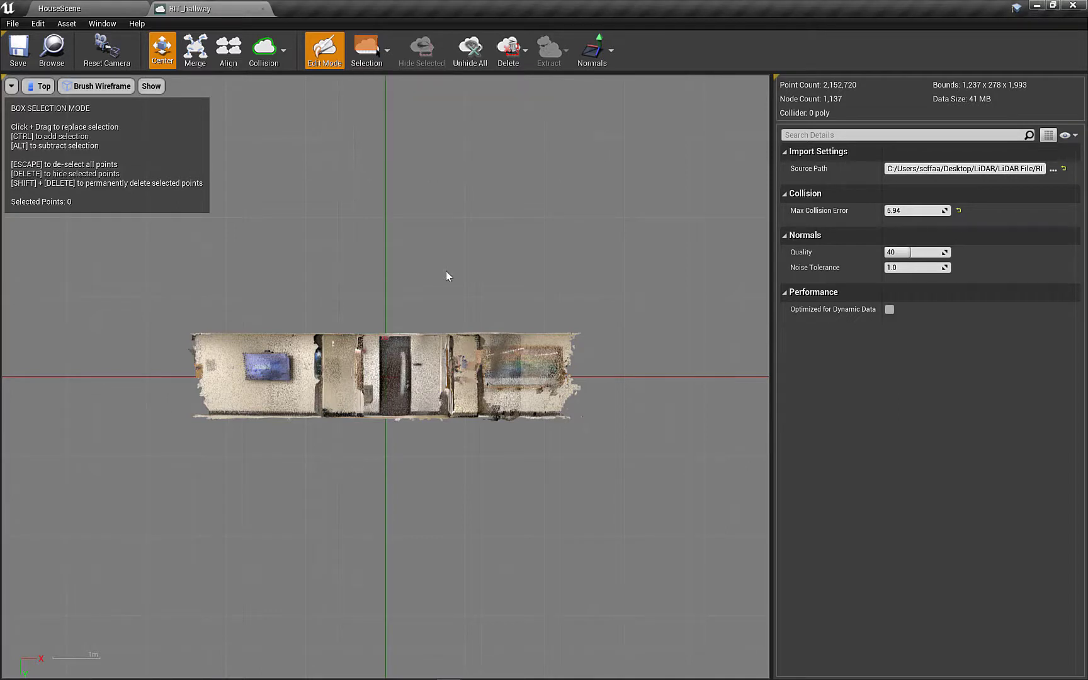
{"action": "left_click_drag", "start_coordinate": [137, 303], "coordinate": [216, 428]}
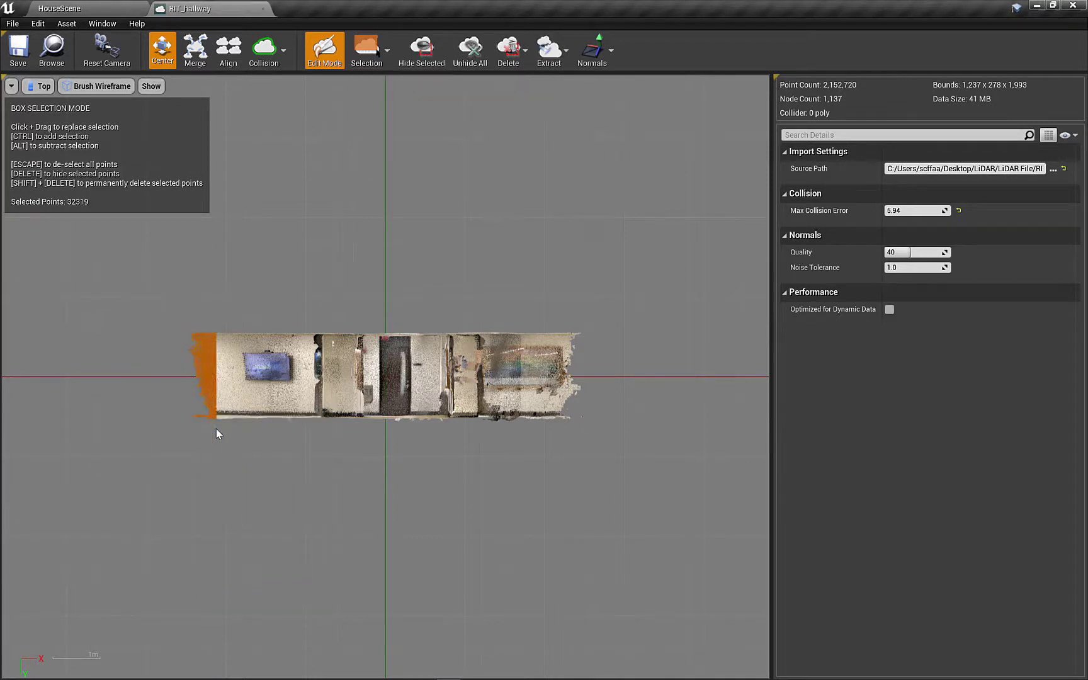
{"action": "left_click_drag", "start_coordinate": [554, 318], "coordinate": [606, 450], "text": "ctrl"}
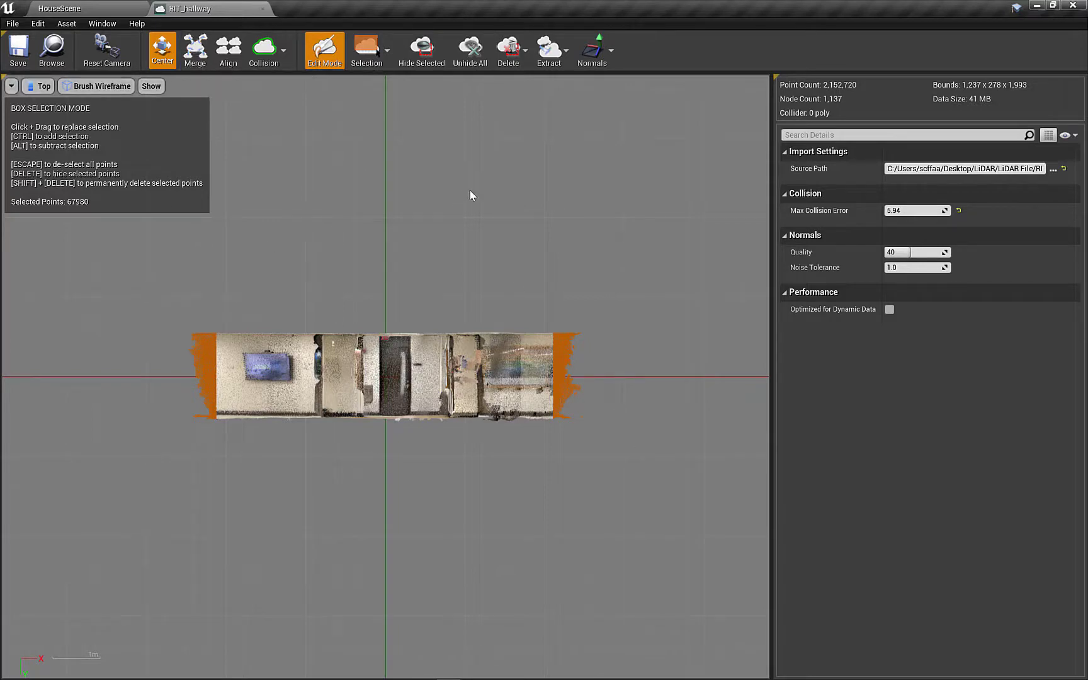
Step: Align the hallway cloud to PC_Demo and return to the HouseScene level
{"action": "left_click", "coordinate": [219, 50]}
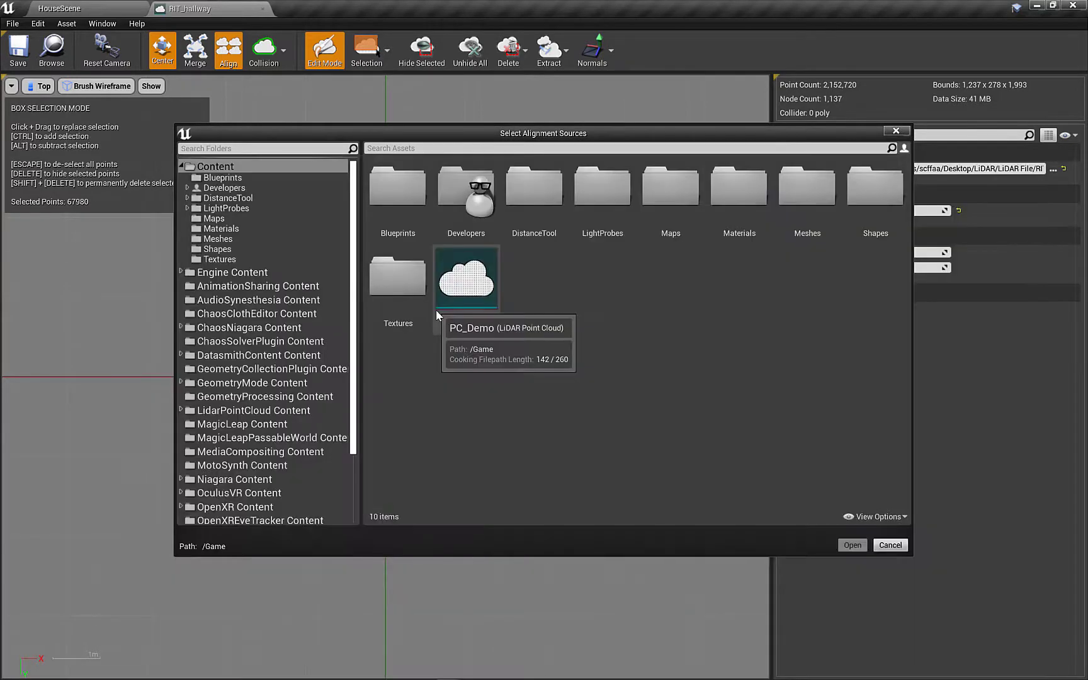
{"action": "double_click", "coordinate": [437, 309]}
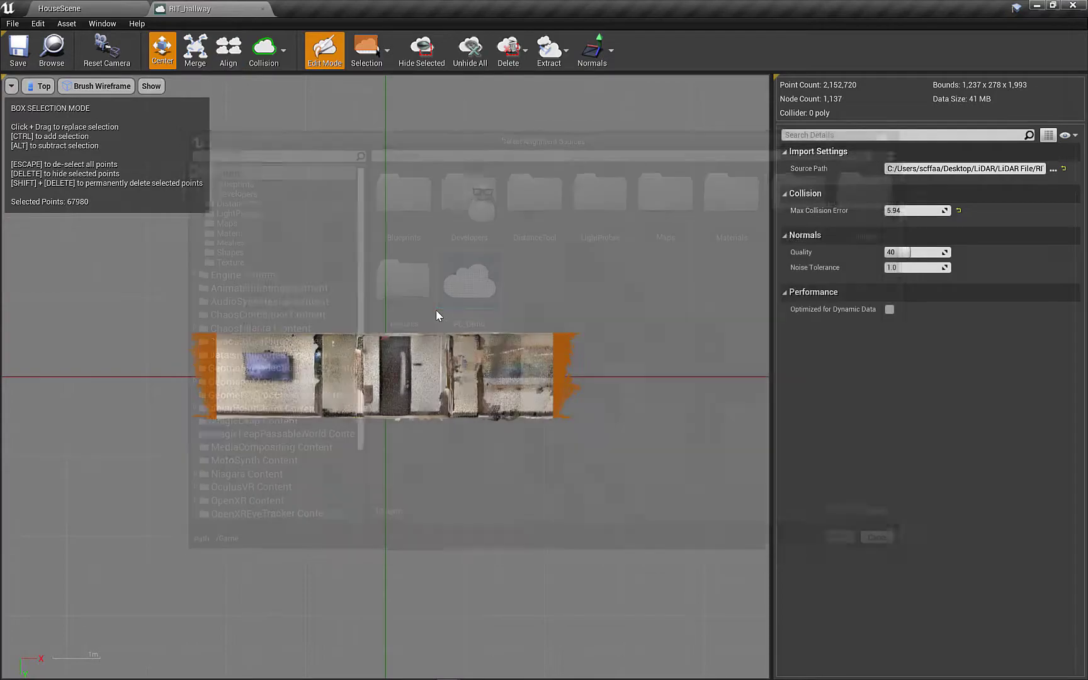
{"action": "left_click", "coordinate": [103, 9]}
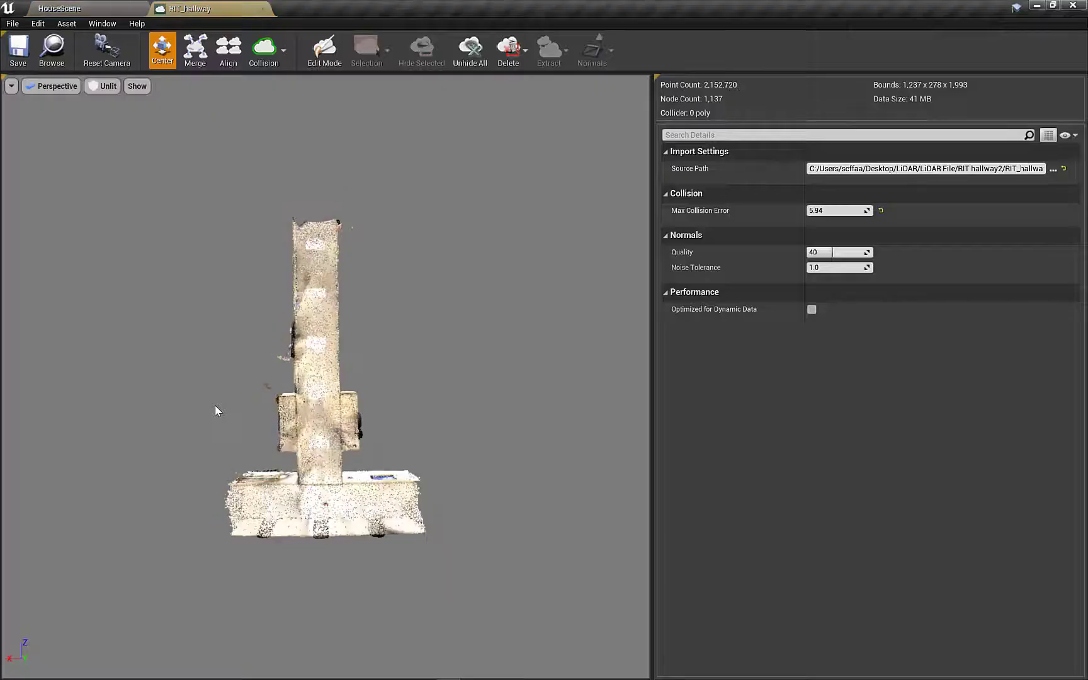
Step: Search Volumes for 'lida' and drop a Lidar Clipping Volume over the hallway in unlit view
{"action": "left_click", "coordinate": [77, 8]}
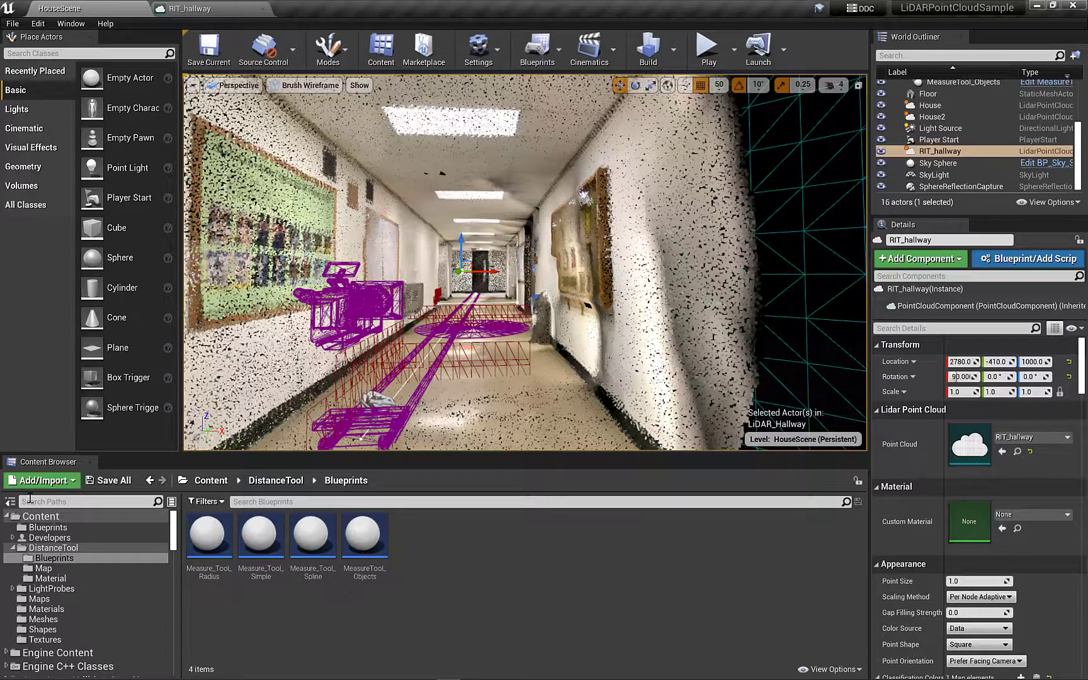
{"action": "left_click", "coordinate": [36, 193]}
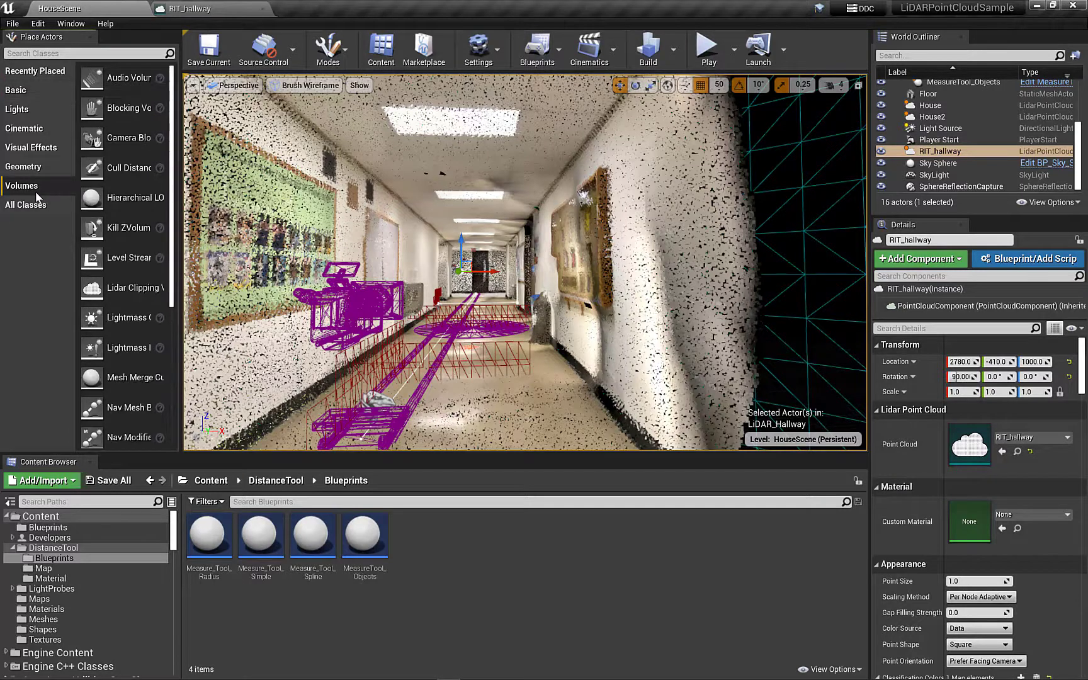
{"action": "left_click", "coordinate": [53, 53]}
{"action": "type", "text": "lidar"}
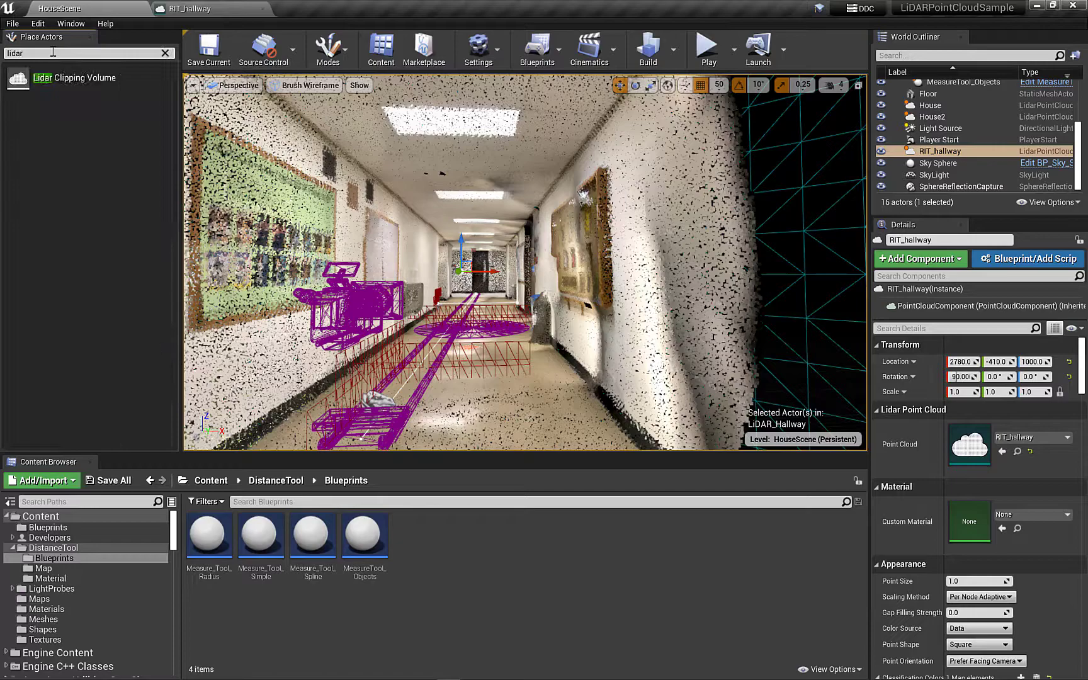
{"action": "left_click_drag", "start_coordinate": [37, 79], "coordinate": [400, 241]}
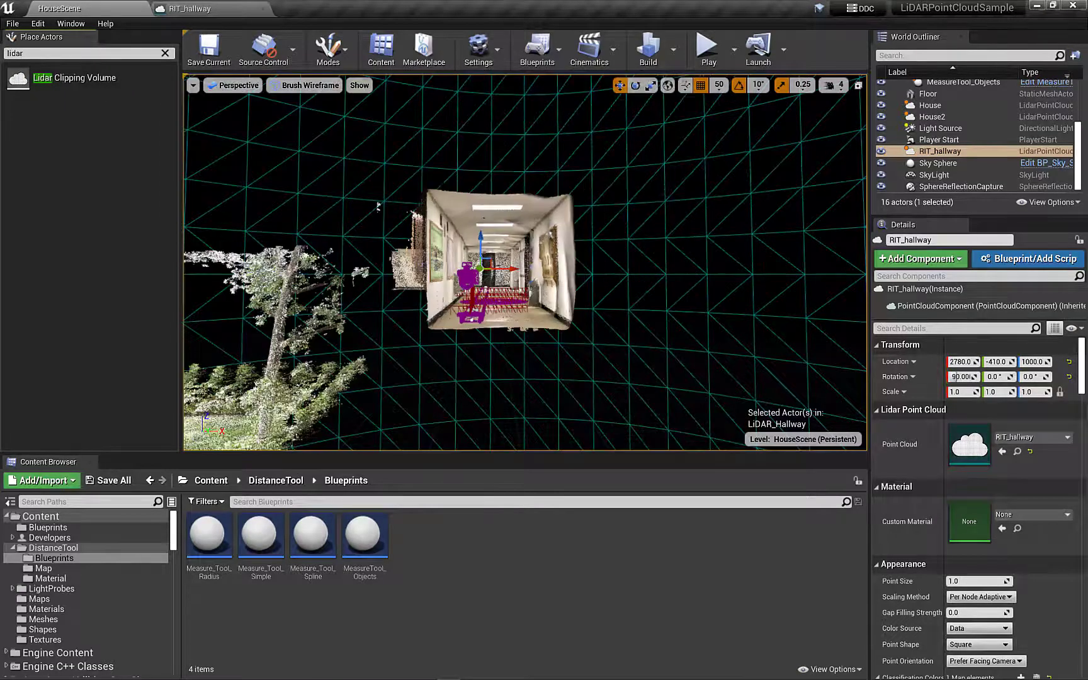
{"action": "key", "text": "alt+3"}
{"action": "mouse_move", "coordinate": [415, 184]}
{"action": "left_mouse_down", "text": "alt"}
{"action": "mouse_move", "coordinate": [479, 189]}
{"action": "mouse_move", "coordinate": [347, 145]}
{"action": "left_mouse_up", "text": "alt"}
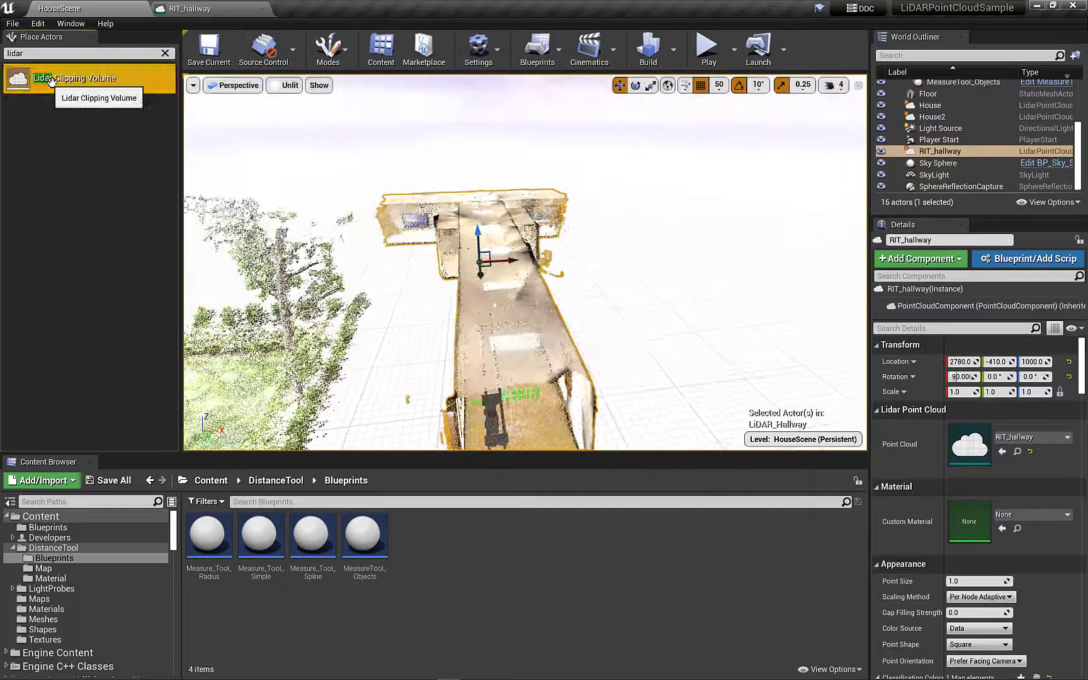
{"action": "left_click_drag", "start_coordinate": [63, 78], "coordinate": [309, 181]}
{"action": "scroll", "coordinate": [409, 175], "scroll_direction": "down", "scroll_amount": 3}
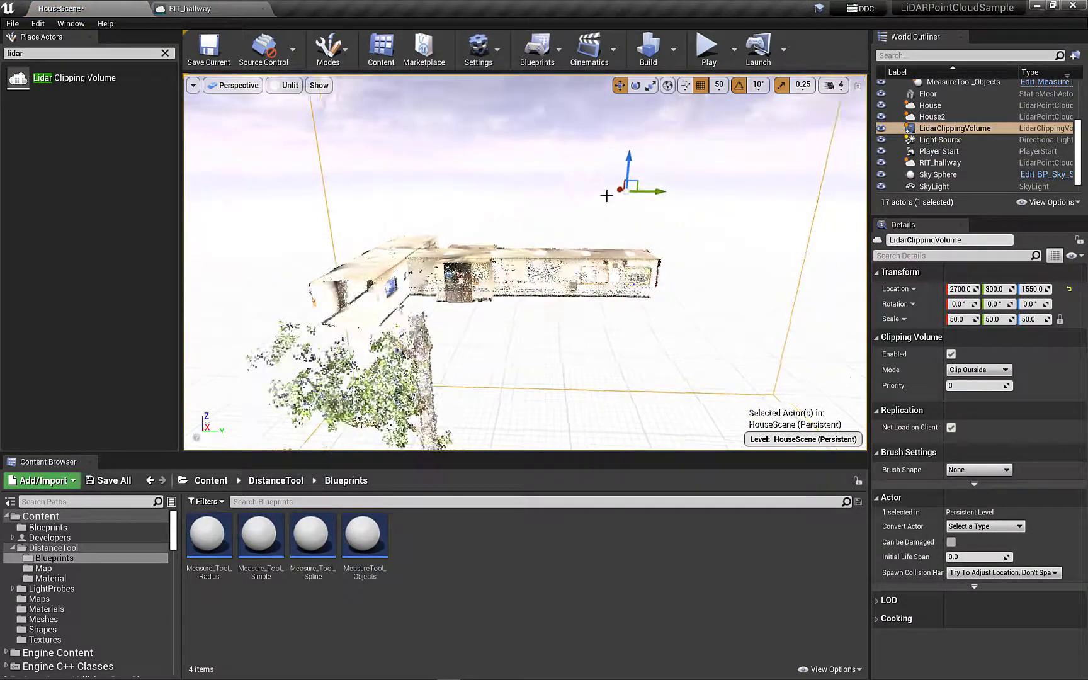
Step: Set the LidarClippingVolume scale to 10 and move it along Y to -500
{"action": "left_click", "coordinate": [964, 319]}
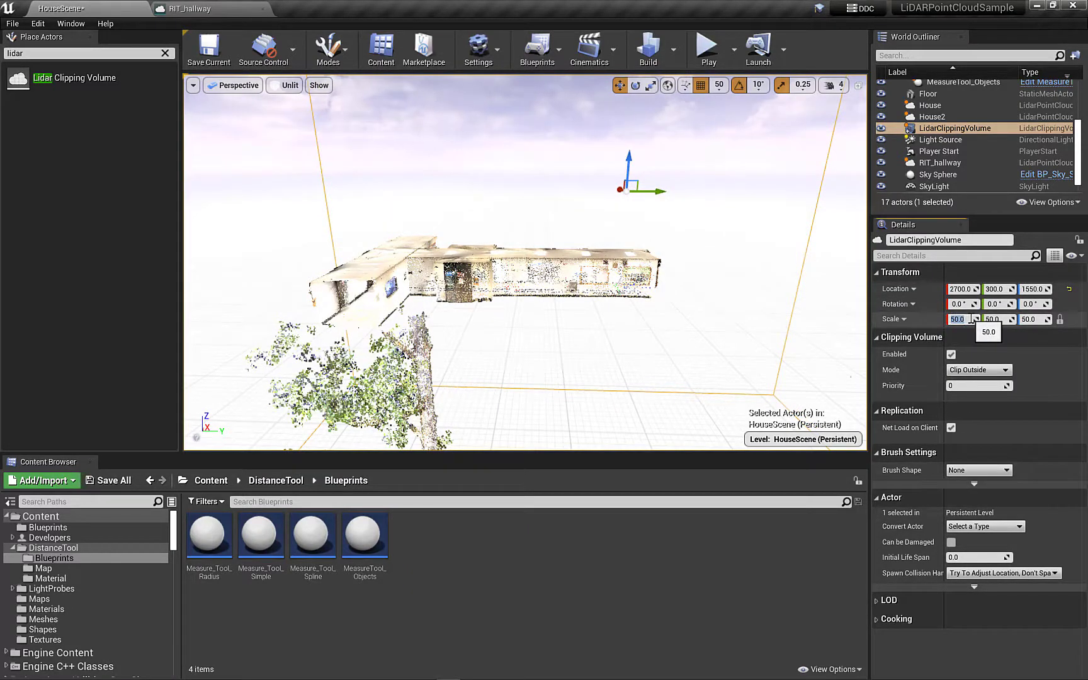
{"action": "type", "text": "10"}
{"action": "key", "text": "Return"}
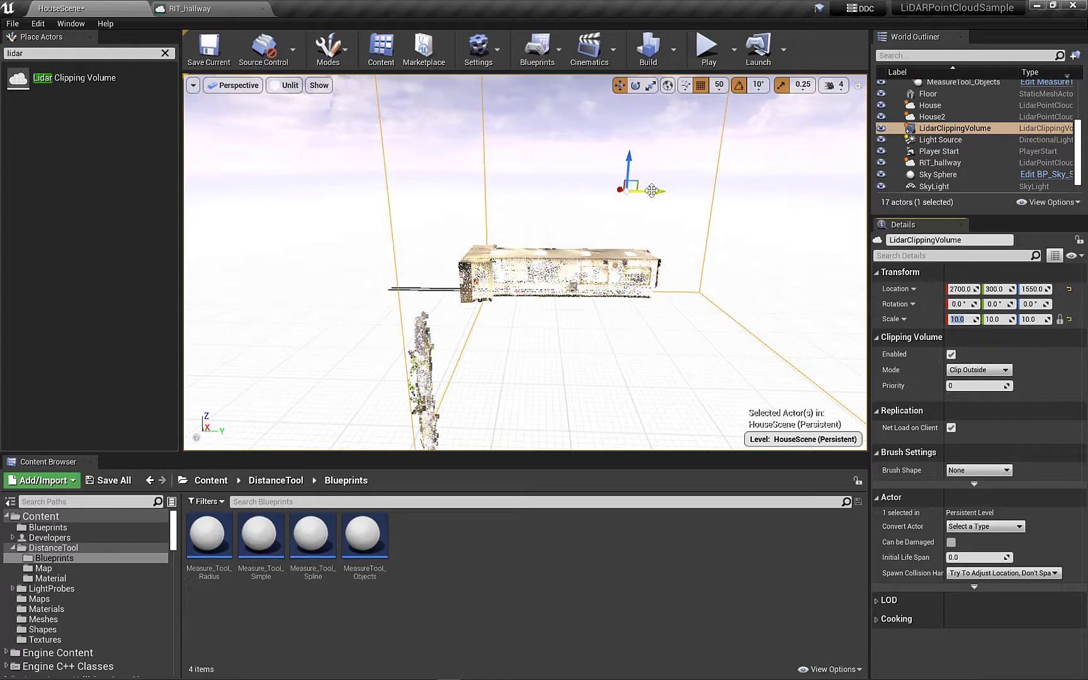
{"action": "left_click_drag", "start_coordinate": [652, 190], "coordinate": [516, 182]}
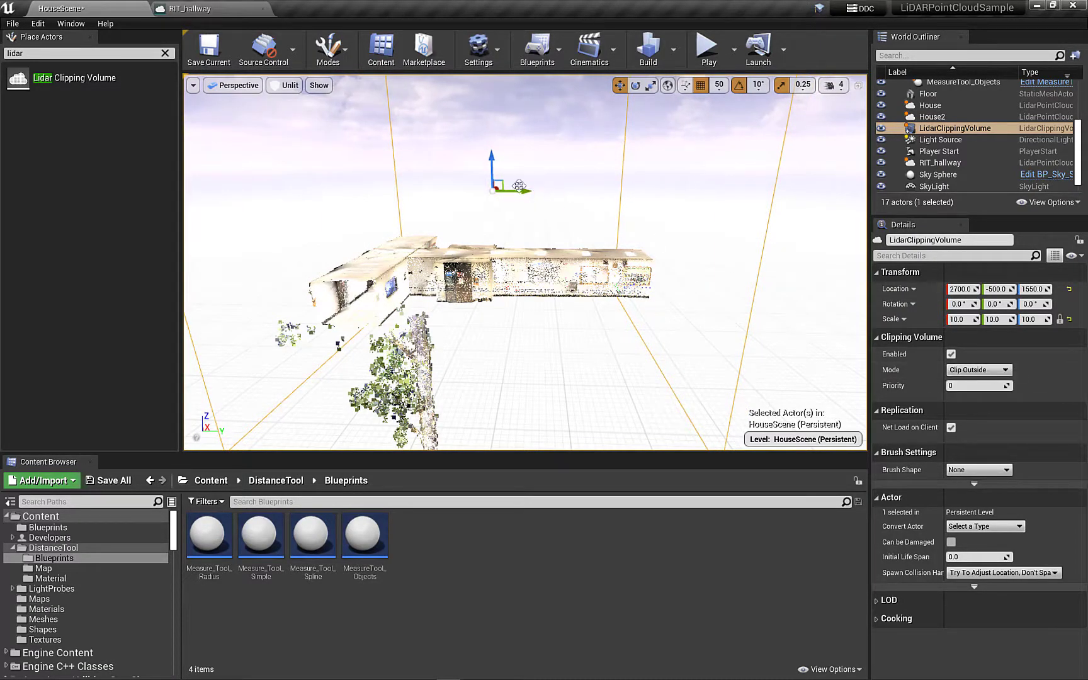
{"action": "left_click_drag", "start_coordinate": [519, 186], "coordinate": [623, 264], "text": "alt"}
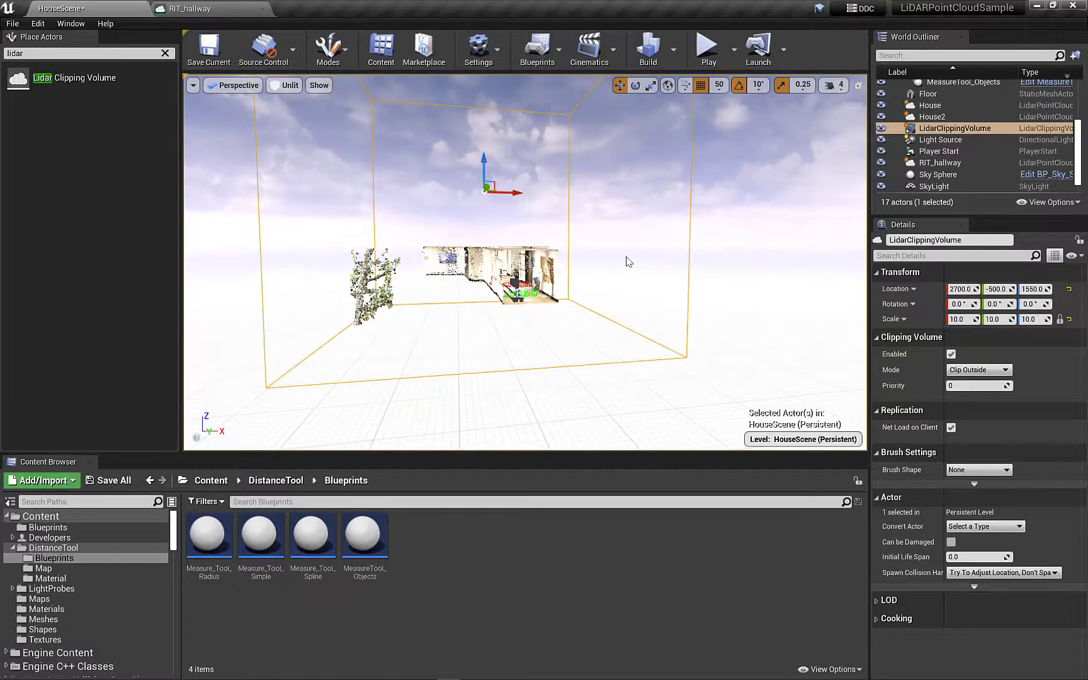